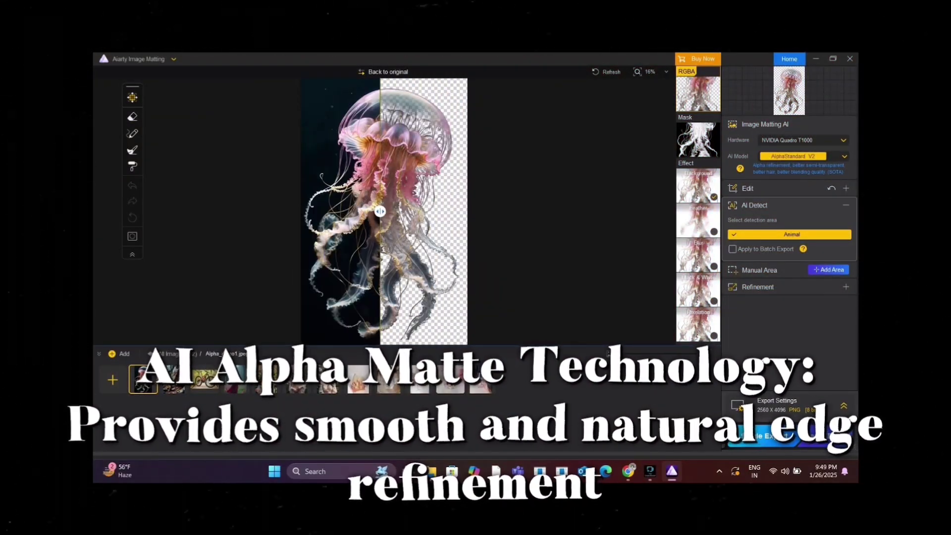
Step: Scroll up in the workspace showing the seven images loaded with AlphaEdge V2
scroll(384, 211, up, 10)
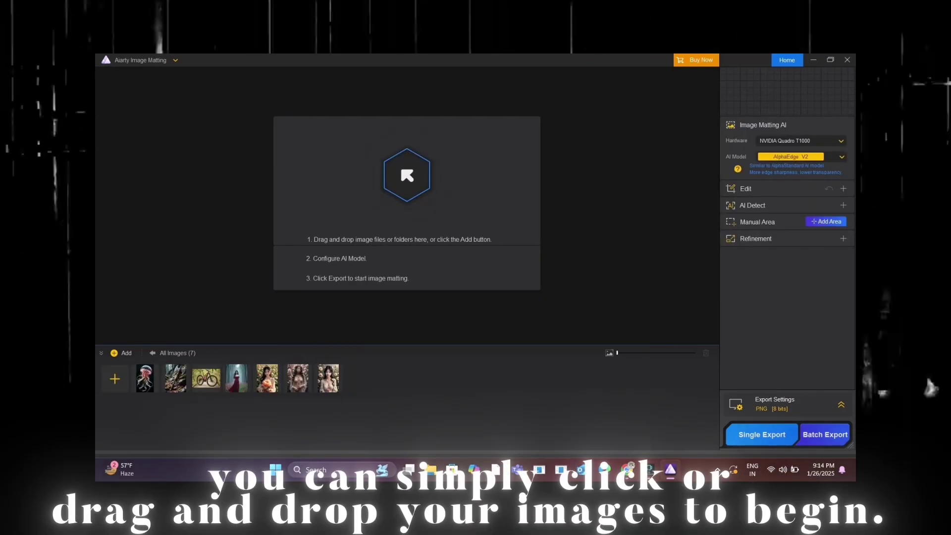
Step: Add the download (6) image from Downloads as an eighth image in the list
key(ctrl+o)
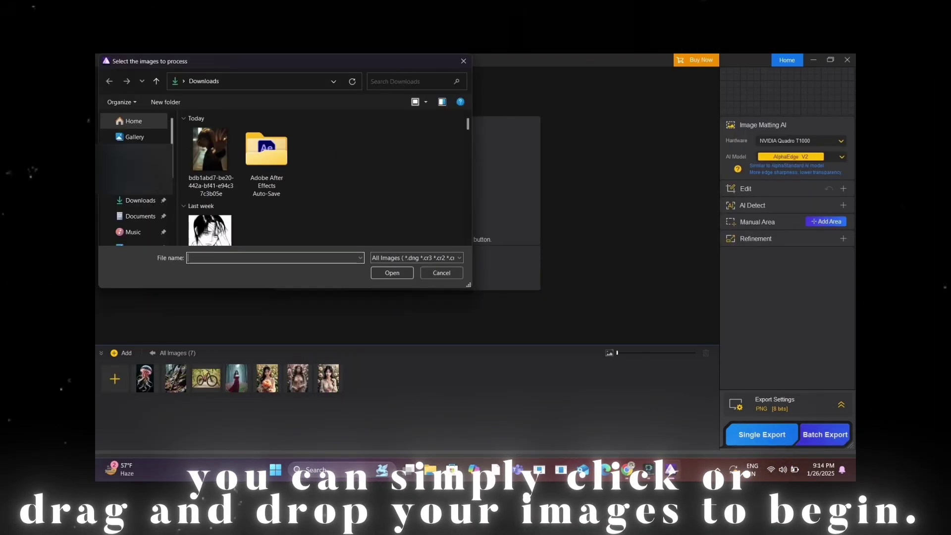
double_click(210, 149)
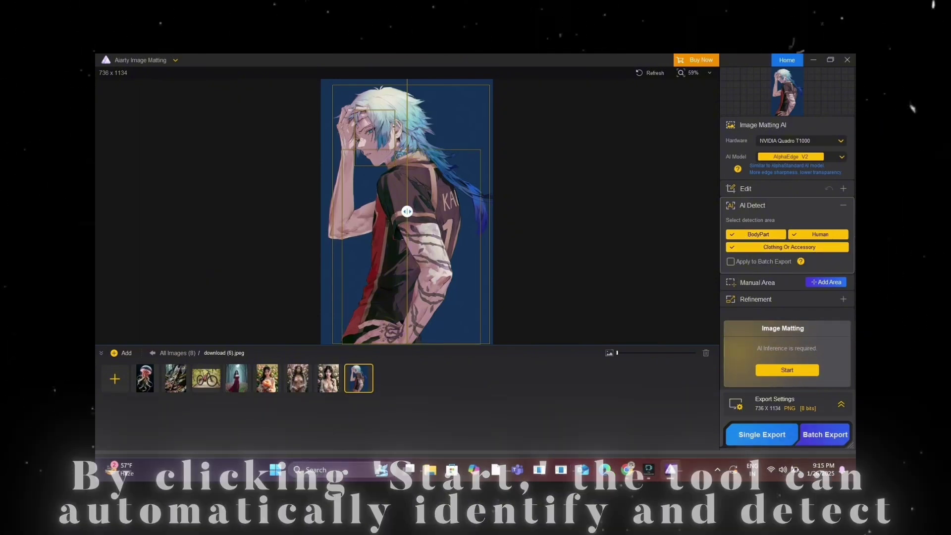
Step: Exclude BodyPart from detection, then blur the background with the bottom-left bokeh preset
click(757, 234)
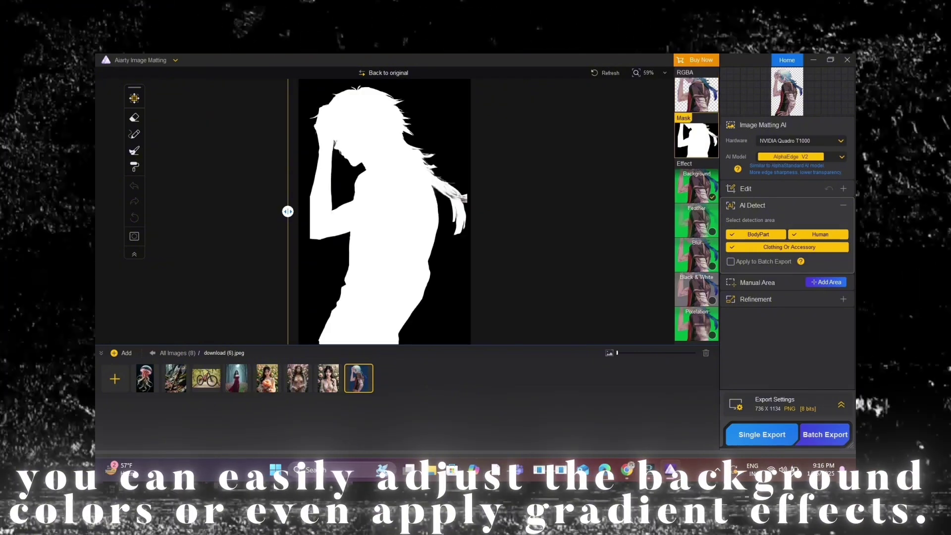
click(697, 186)
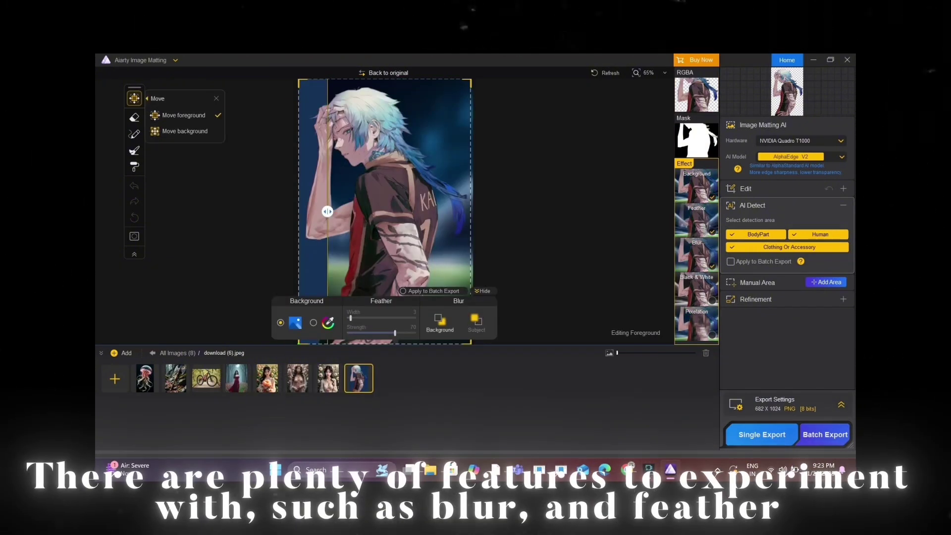
click(476, 322)
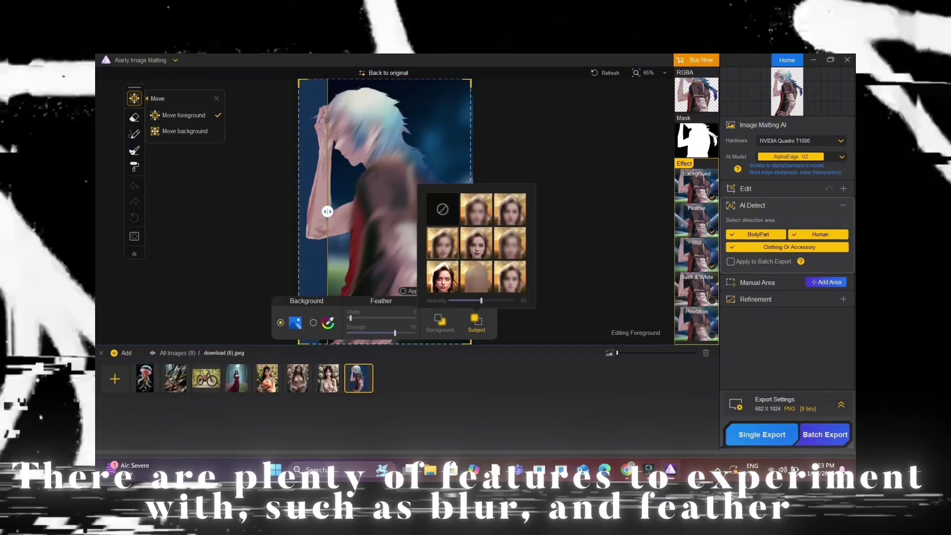
click(476, 322)
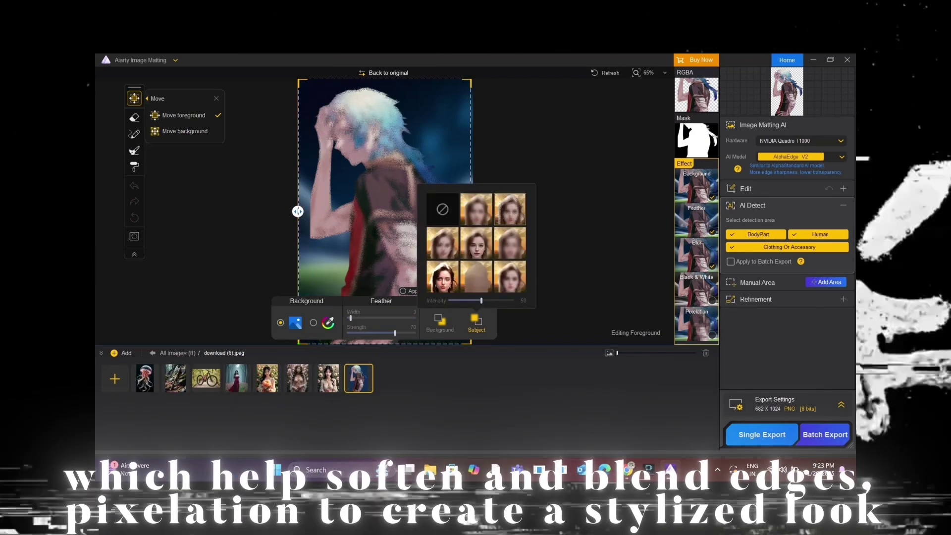
click(442, 277)
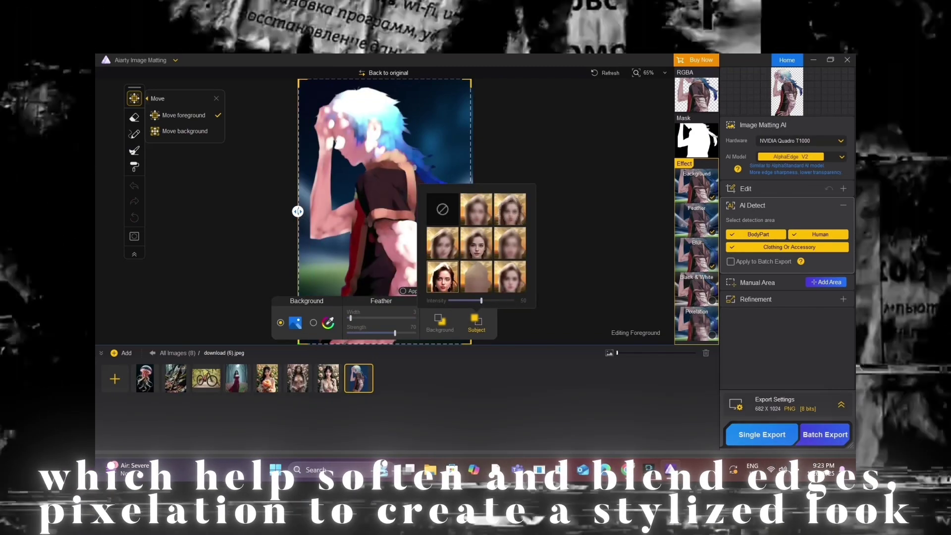
click(440, 322)
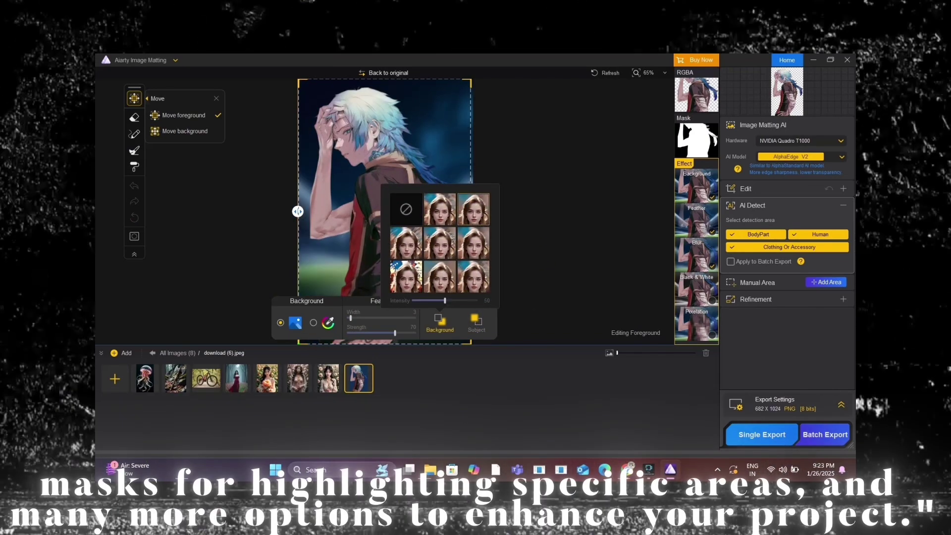
click(406, 277)
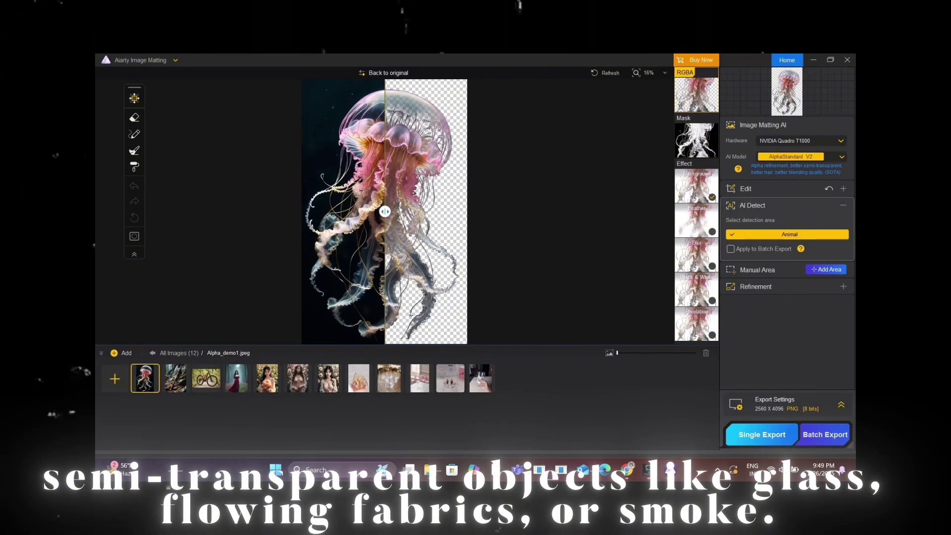
Step: Zoom into the jellyfish and anime cutouts and compare their original and matted views
scroll(385, 212, up, 10)
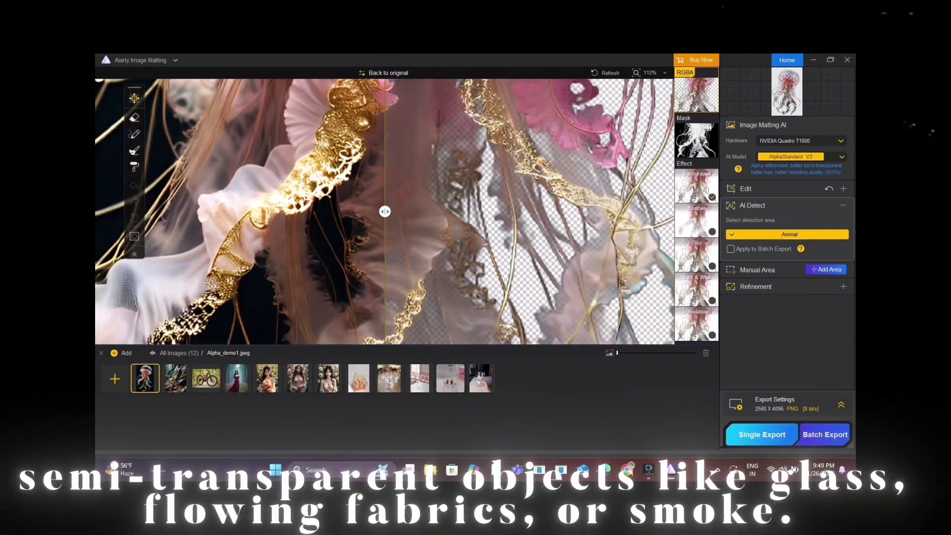
scroll(385, 211, down, 8)
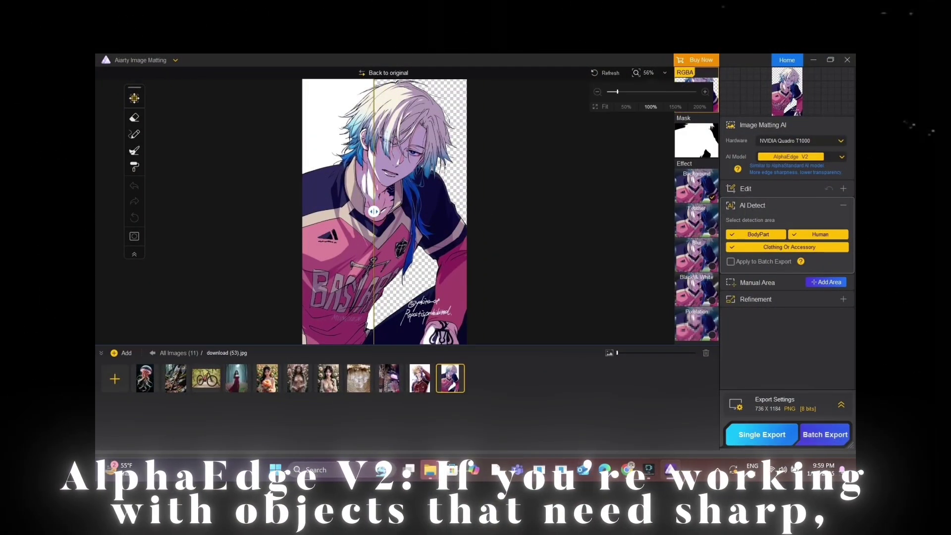
scroll(385, 212, up, 5)
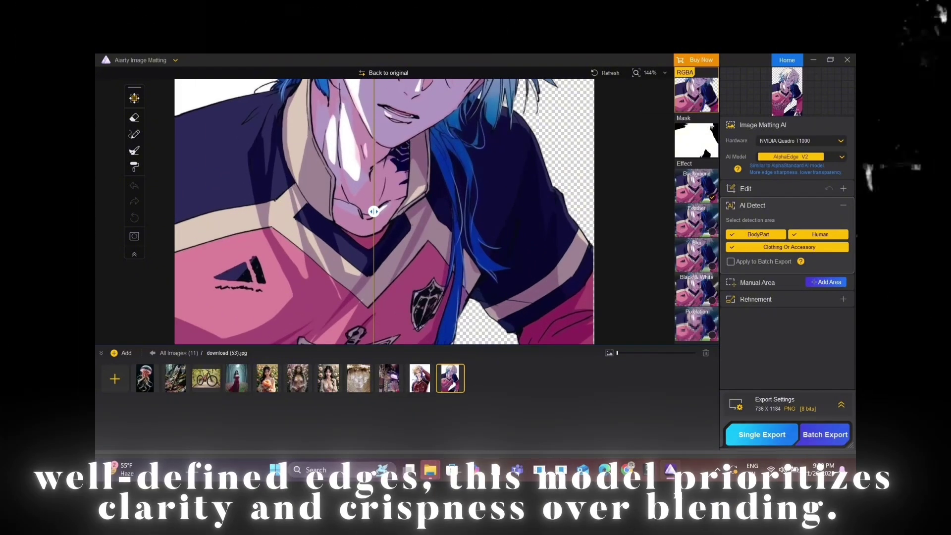
scroll(373, 212, up, 5)
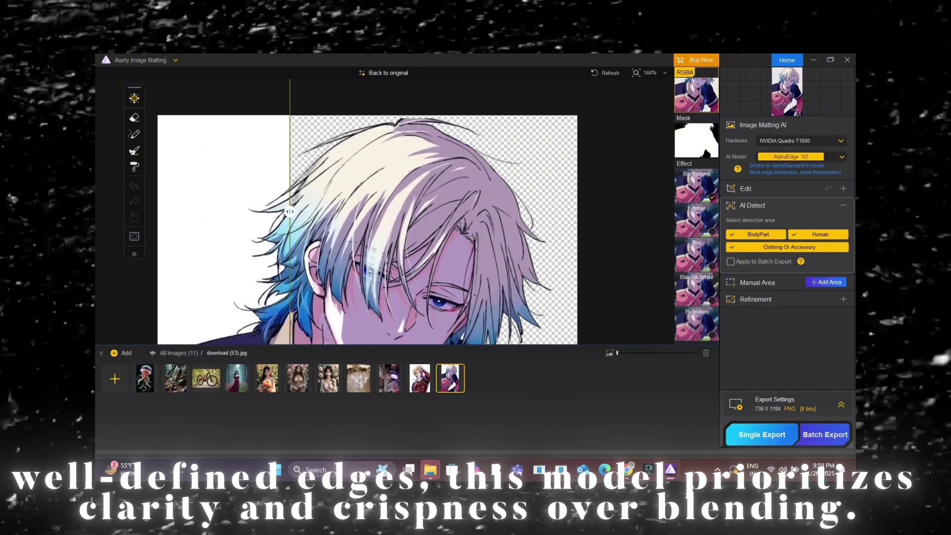
scroll(290, 211, down, 5)
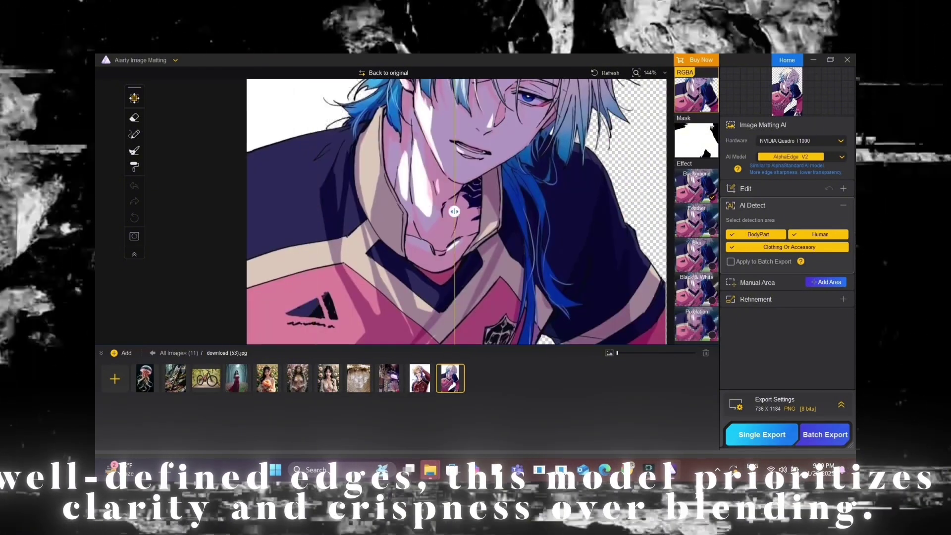
scroll(367, 211, down, 5)
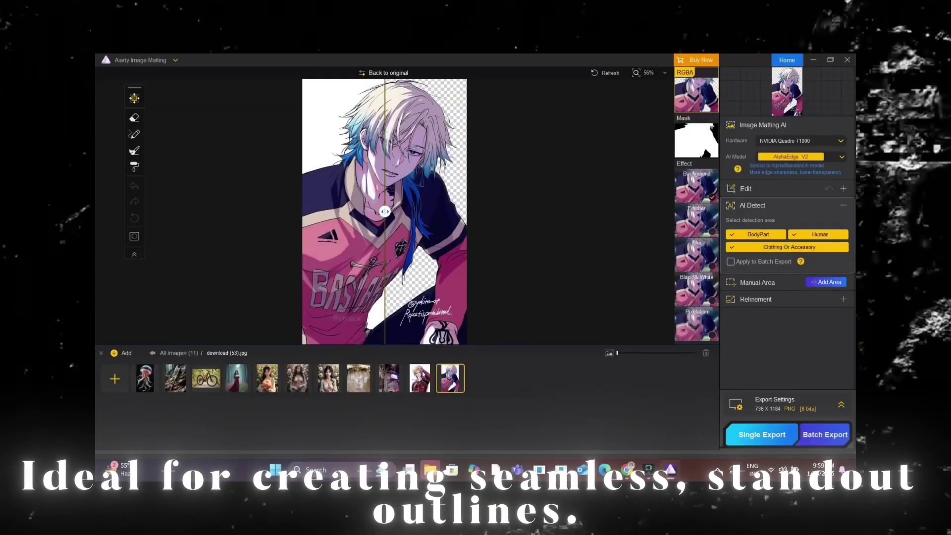
drag(385, 211, 297, 208)
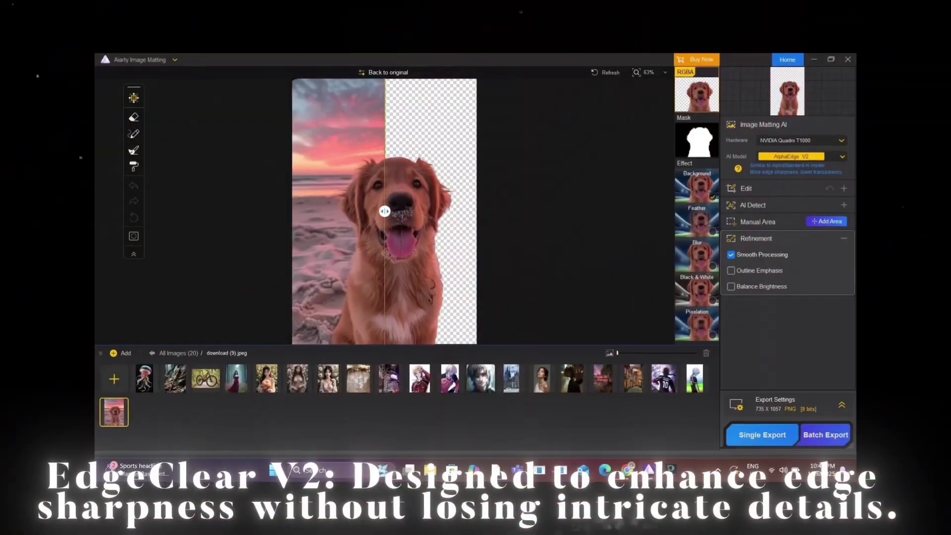
mouse_move(385, 212)
mouse_down()
mouse_move(415, 211)
mouse_move(385, 211)
mouse_up()
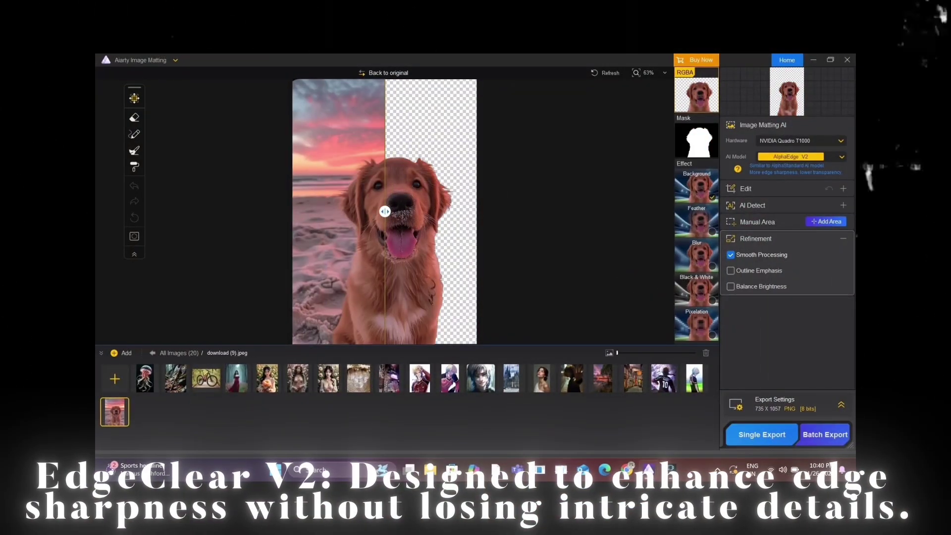
Step: Compare the dog's original and cutout, zooming to 149% on its face
scroll(385, 211, up, 5)
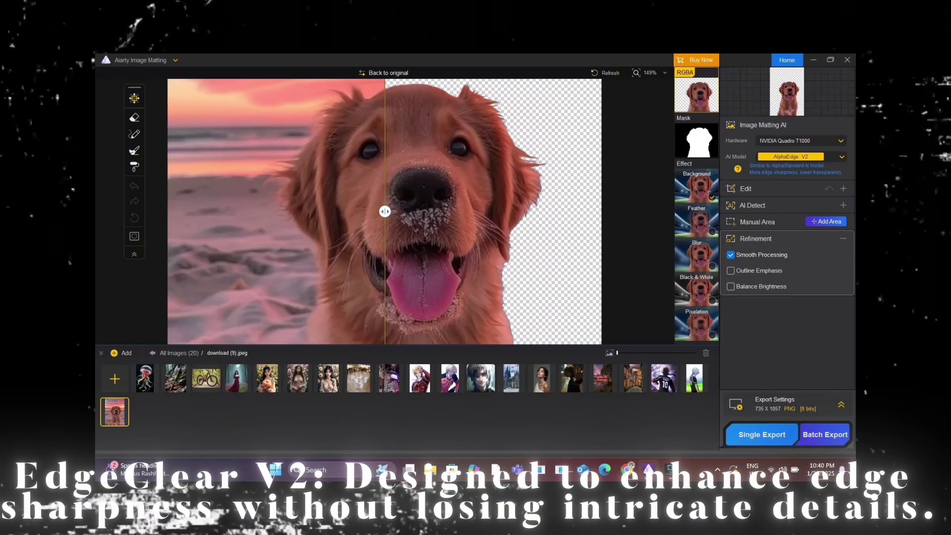
mouse_move(385, 212)
mouse_down()
mouse_move(245, 211)
mouse_move(530, 212)
mouse_move(380, 212)
mouse_up()
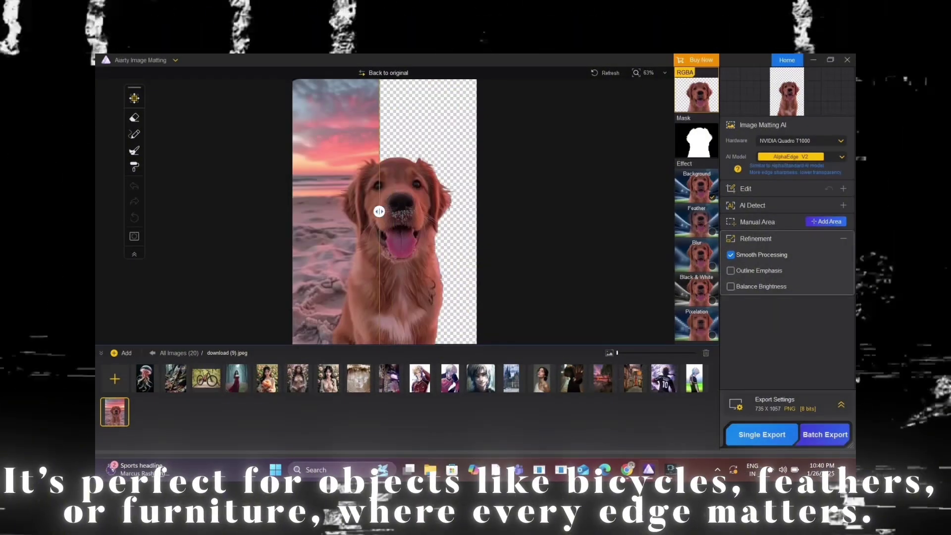
mouse_move(378, 212)
mouse_down()
mouse_move(425, 211)
mouse_move(385, 211)
mouse_up()
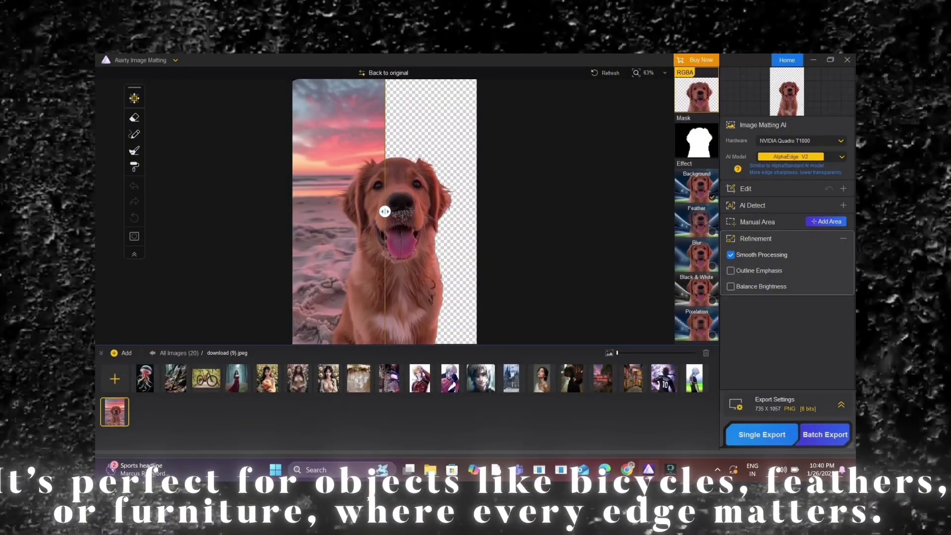
click(636, 73)
drag(598, 92, 626, 92)
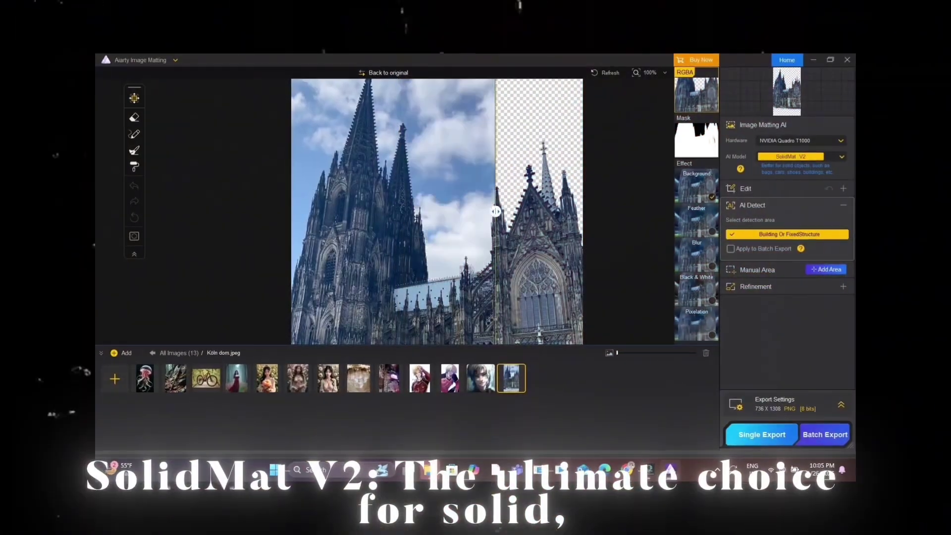
Step: Compare the cathedral photo's original and matted halves while zooming in and out
drag(496, 212, 530, 212)
scroll(469, 211, up, 2)
scroll(580, 211, down, 1)
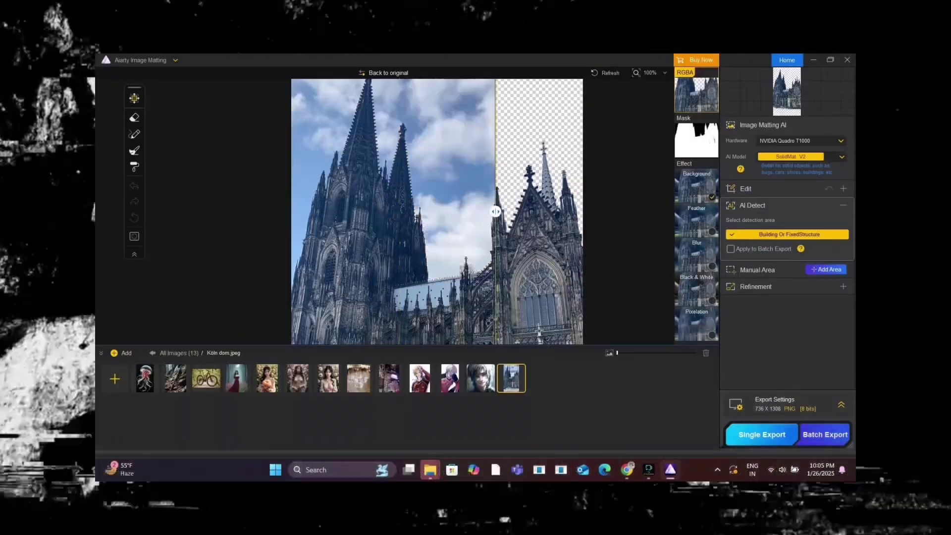
drag(495, 211, 542, 211)
scroll(469, 212, up, 1)
scroll(542, 212, down, 1)
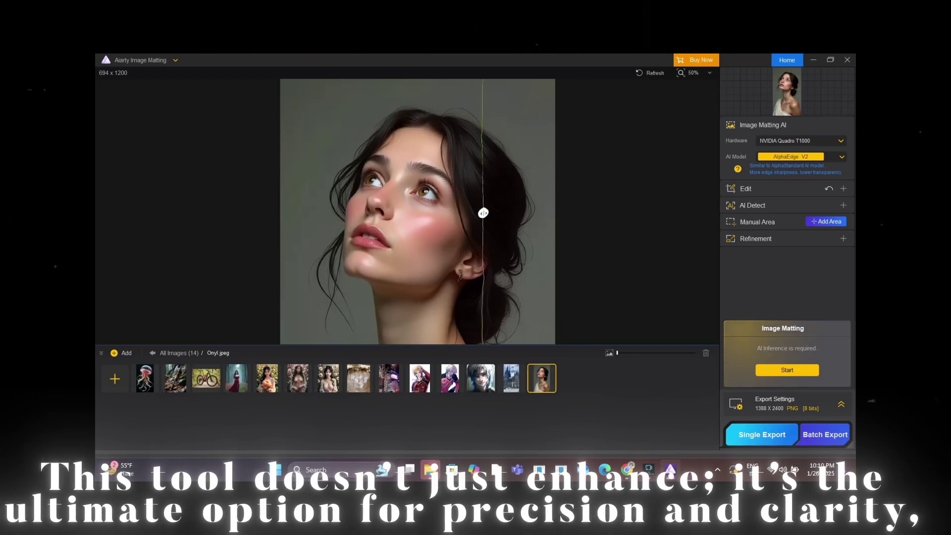
Step: Compare before and after on the portrait images, zooming the view out to 77%
scroll(499, 211, up, 5)
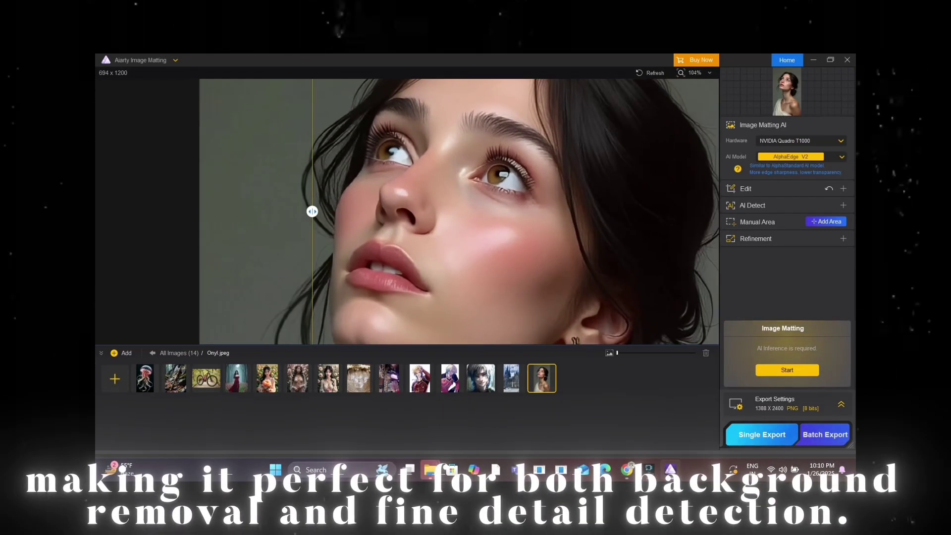
drag(313, 212, 253, 212)
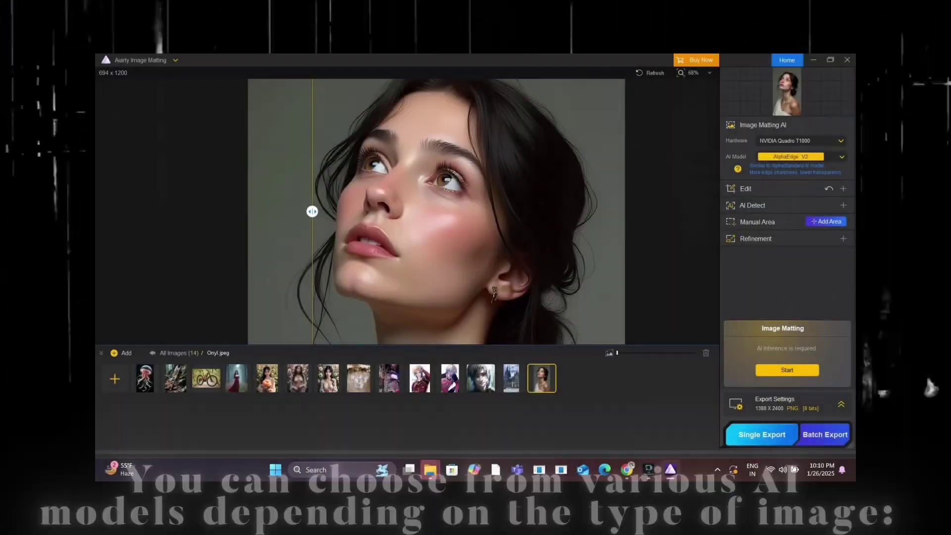
scroll(456, 211, up, 5)
drag(312, 211, 252, 212)
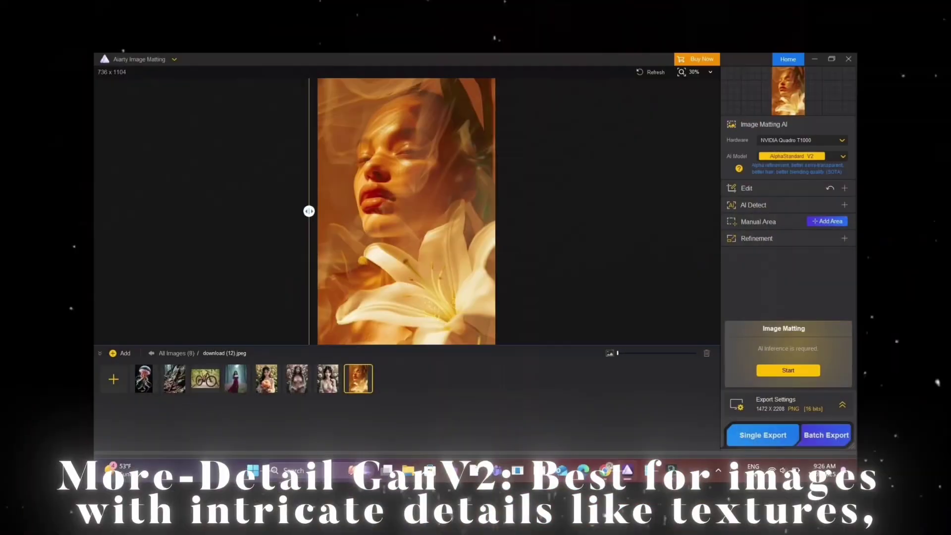
scroll(397, 211, up, 5)
drag(310, 211, 222, 211)
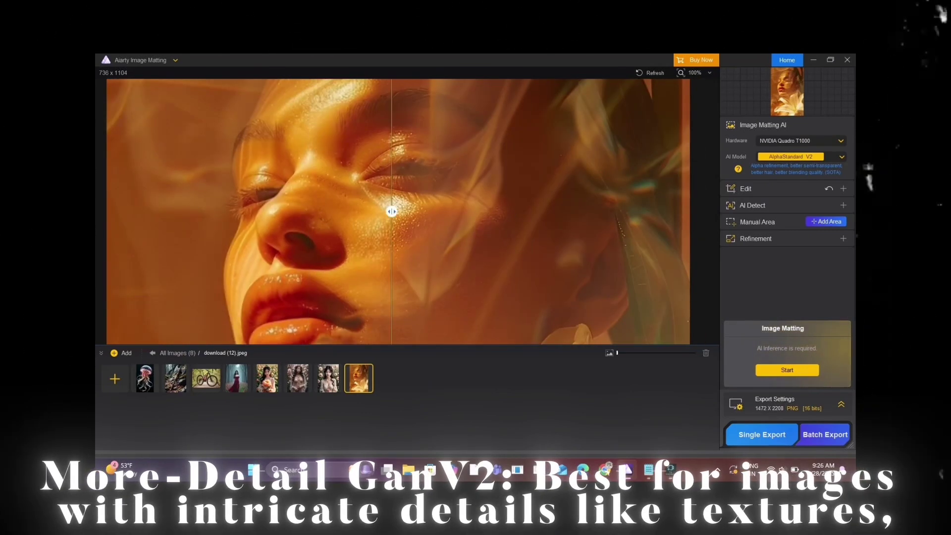
click(709, 73)
click(667, 92)
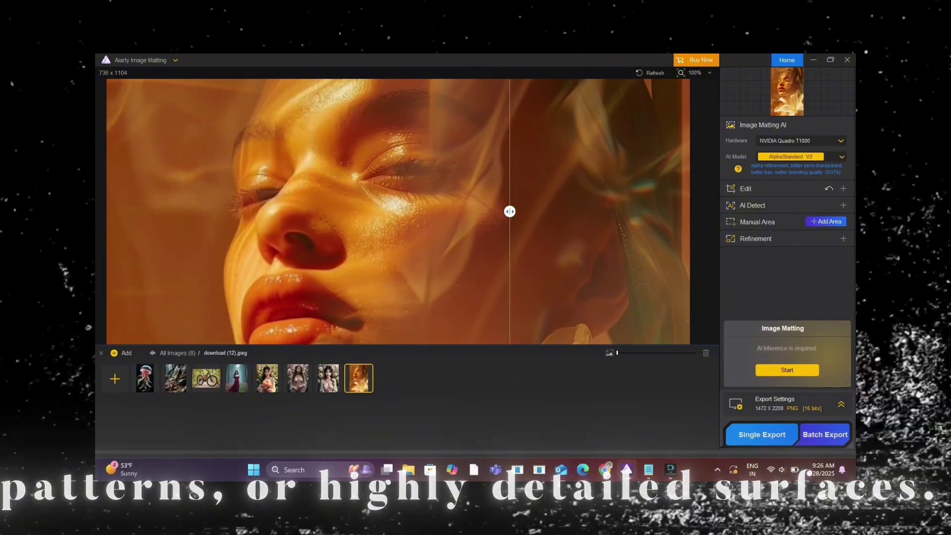
drag(510, 211, 176, 211)
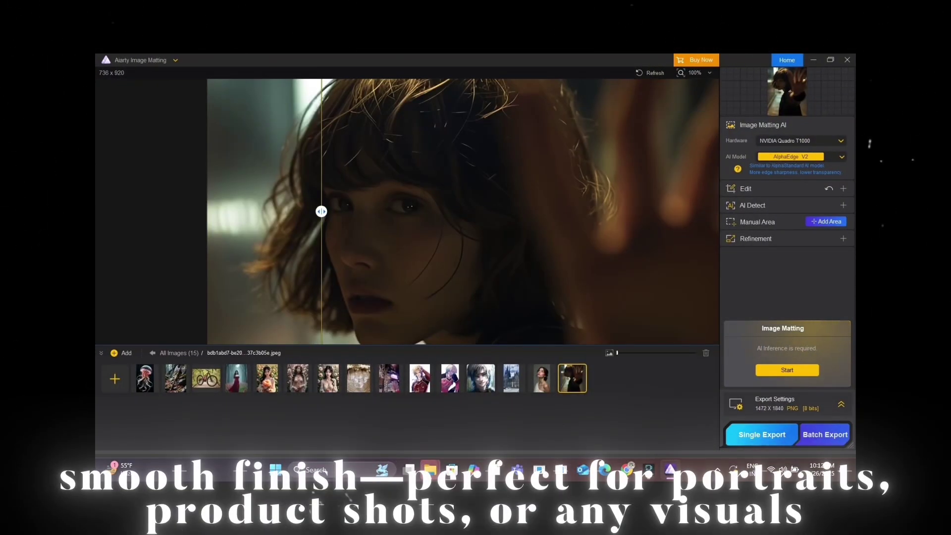
Step: Compare before and after on the short-haired portrait and the sunset photo
scroll(557, 177, down, 1)
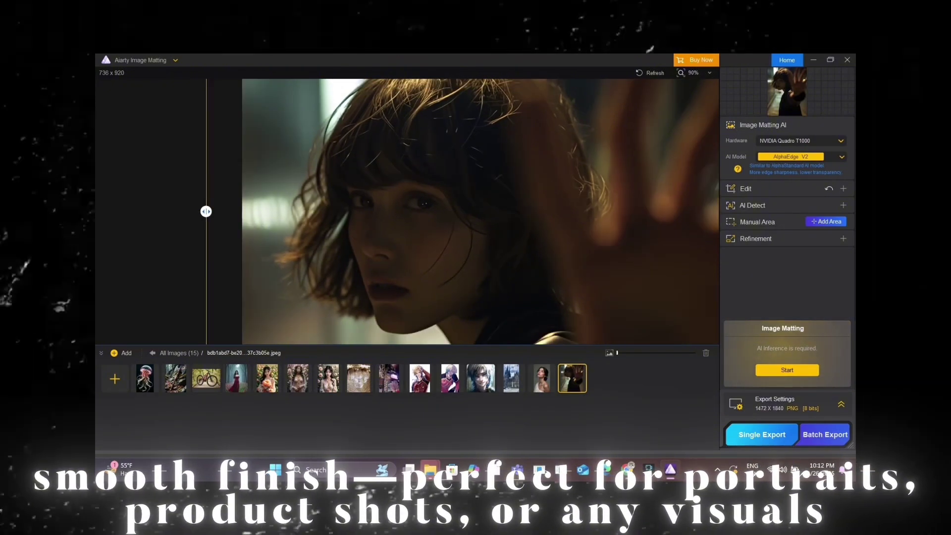
scroll(634, 203, down, 3)
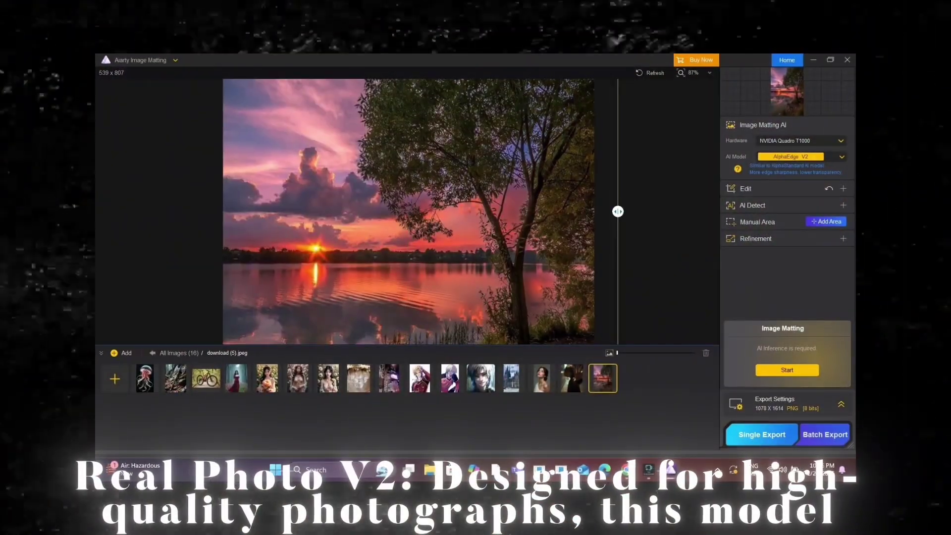
drag(618, 212, 560, 212)
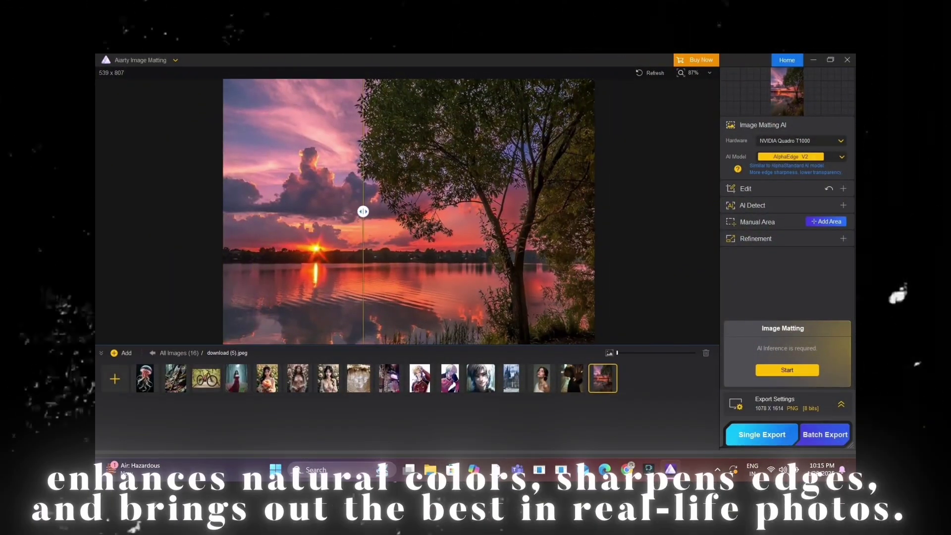
drag(241, 211, 548, 211)
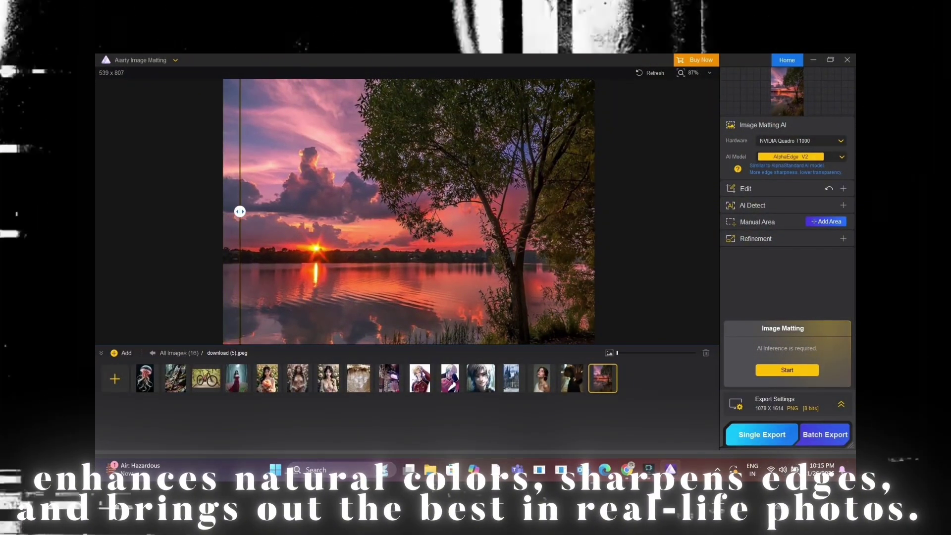
drag(377, 211, 408, 212)
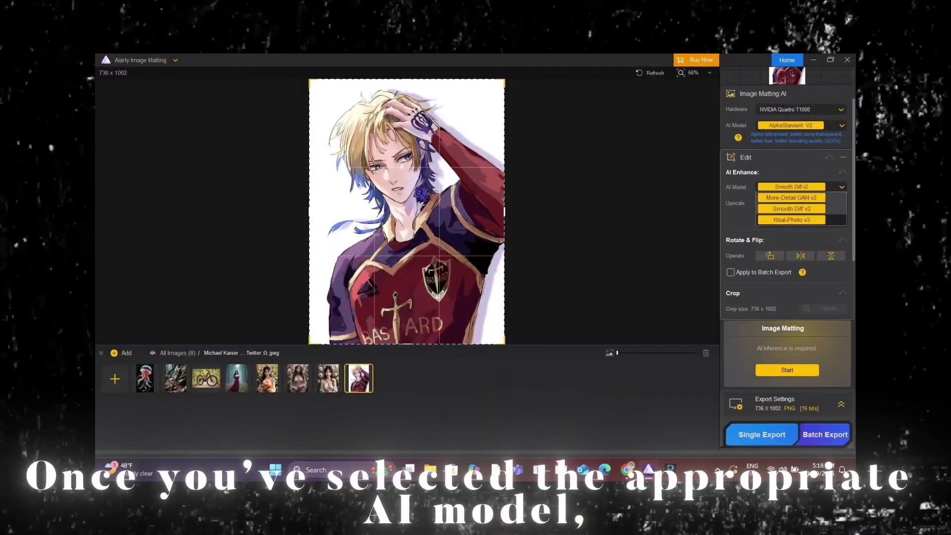
Step: Select More-Detail GAN v2 and run the x2 enhancement for a 1472 × 2004 output
click(791, 198)
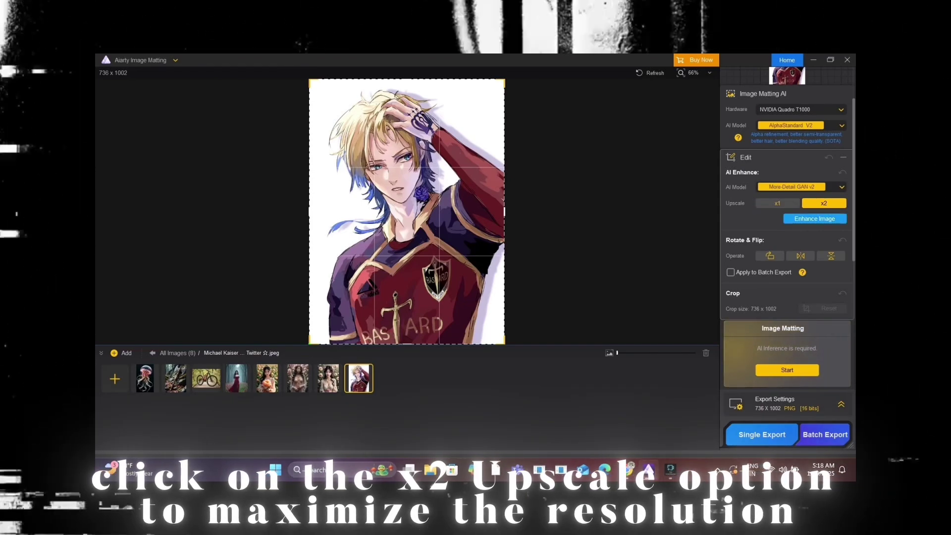
click(814, 219)
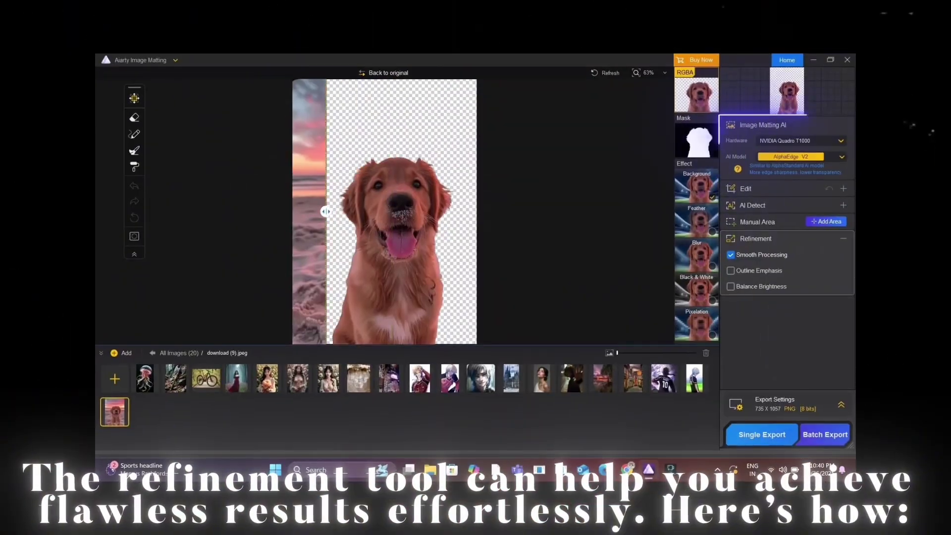
Step: Compare the dog photo's original and cutout around its face, zooming in and out
drag(326, 212, 385, 211)
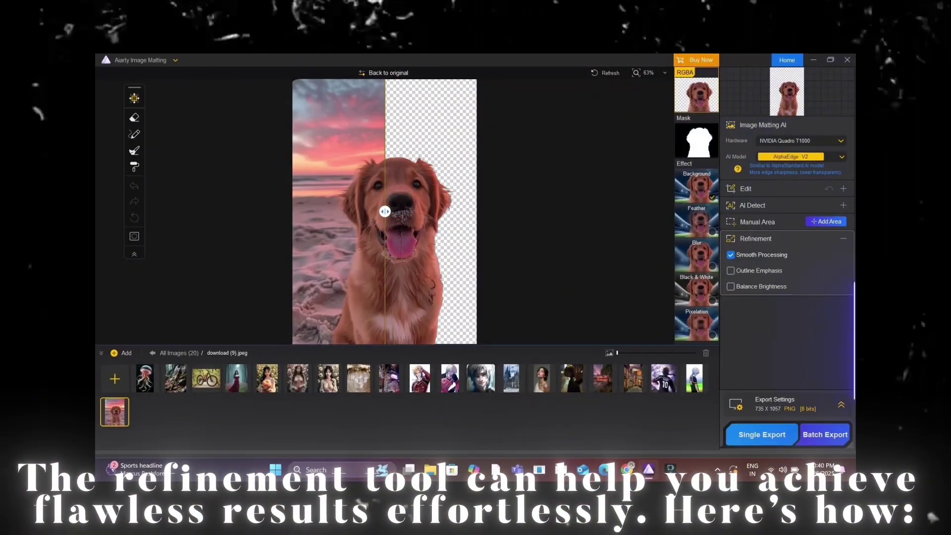
scroll(385, 212, up, 5)
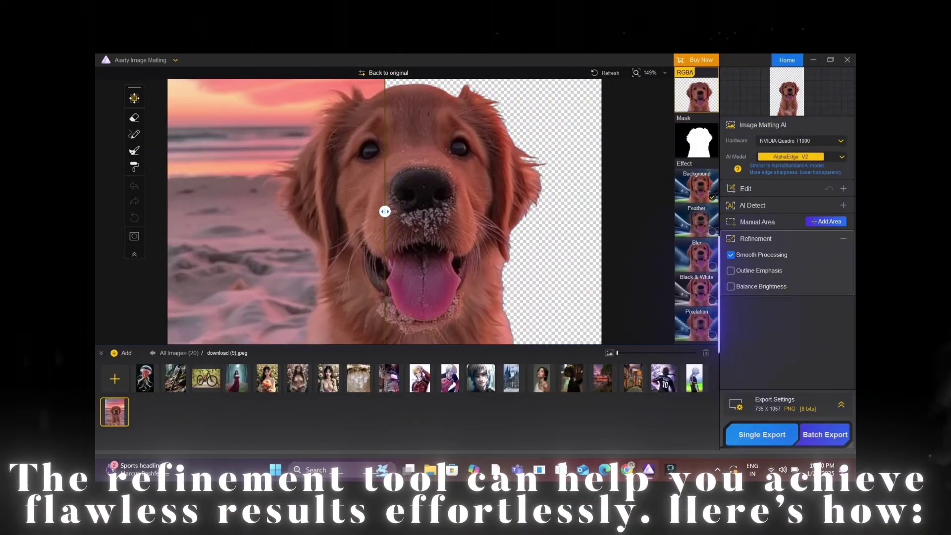
drag(385, 211, 418, 211)
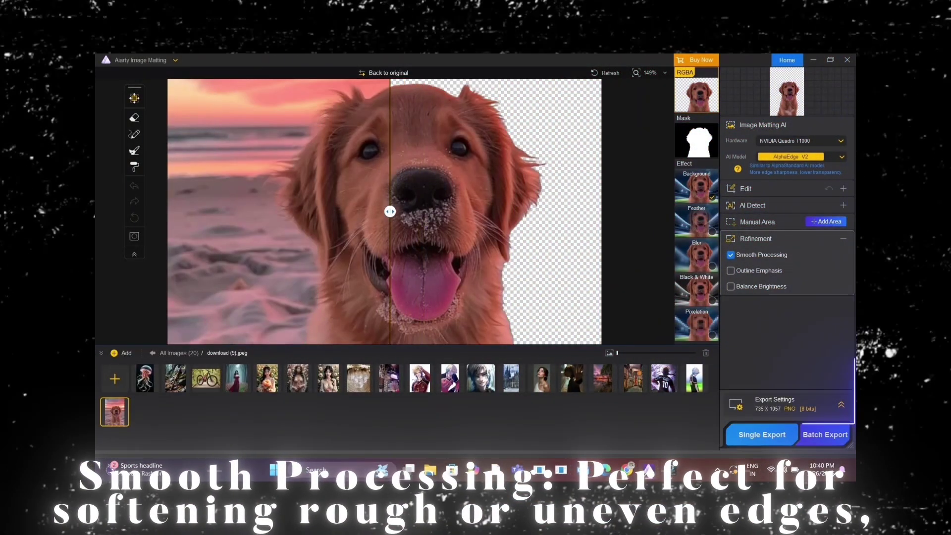
scroll(390, 211, down, 5)
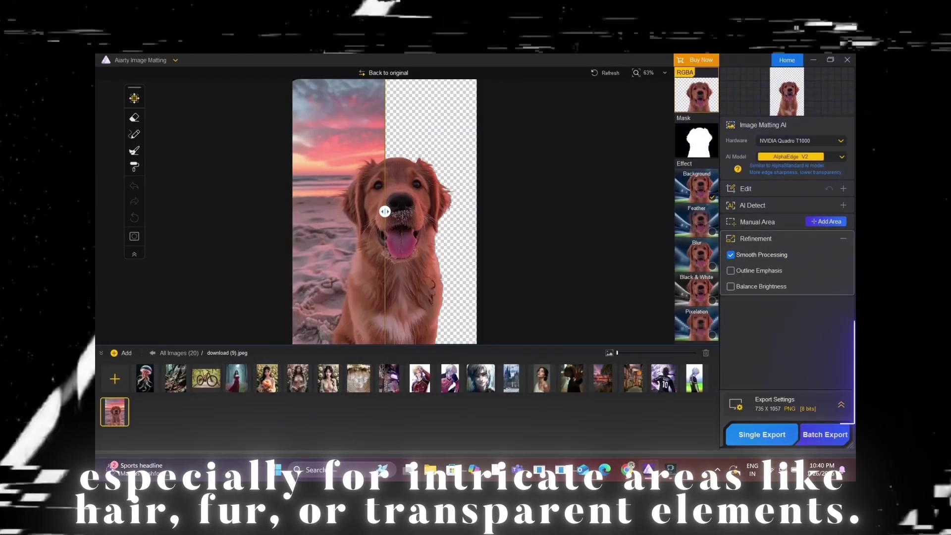
scroll(385, 211, up, 5)
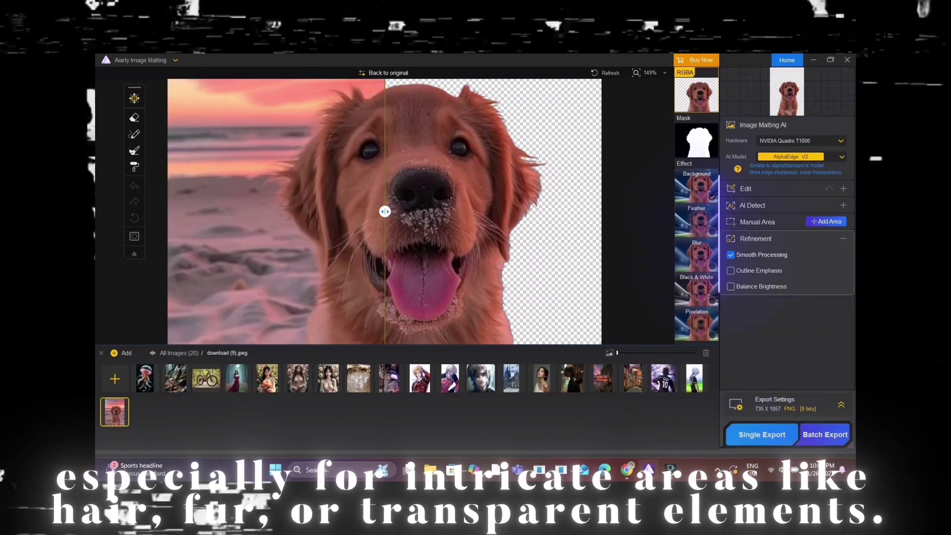
drag(385, 212, 215, 212)
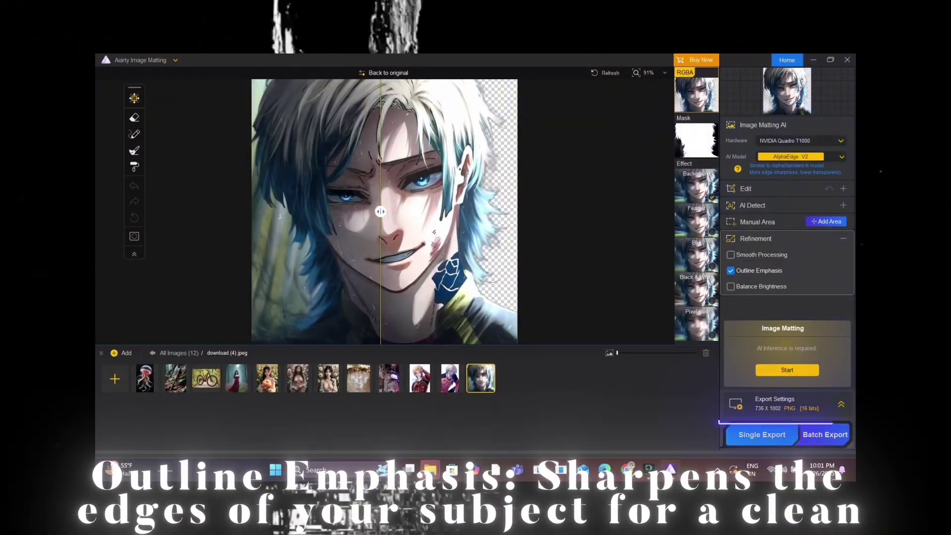
scroll(385, 212, up, 3)
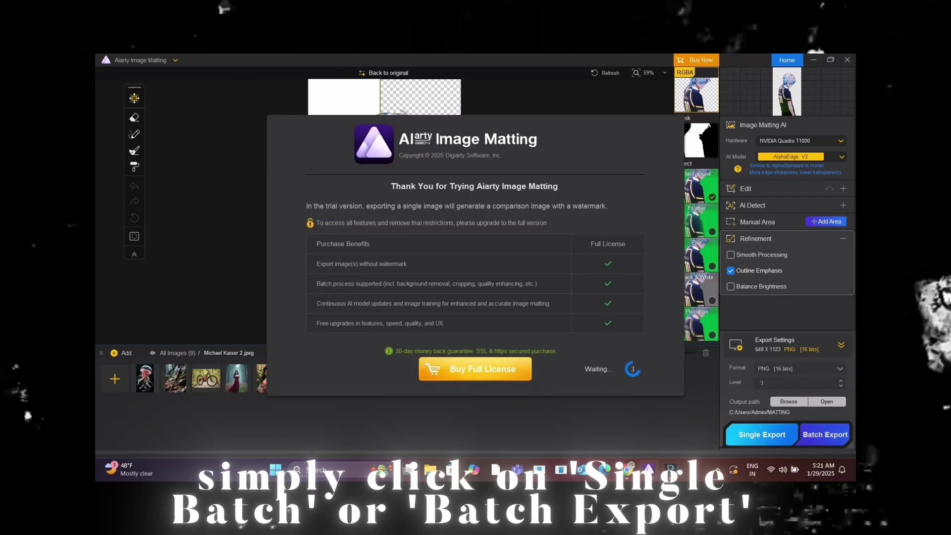
Step: Dismiss the trial notice so the anime footballer export continues saving
key(Return)
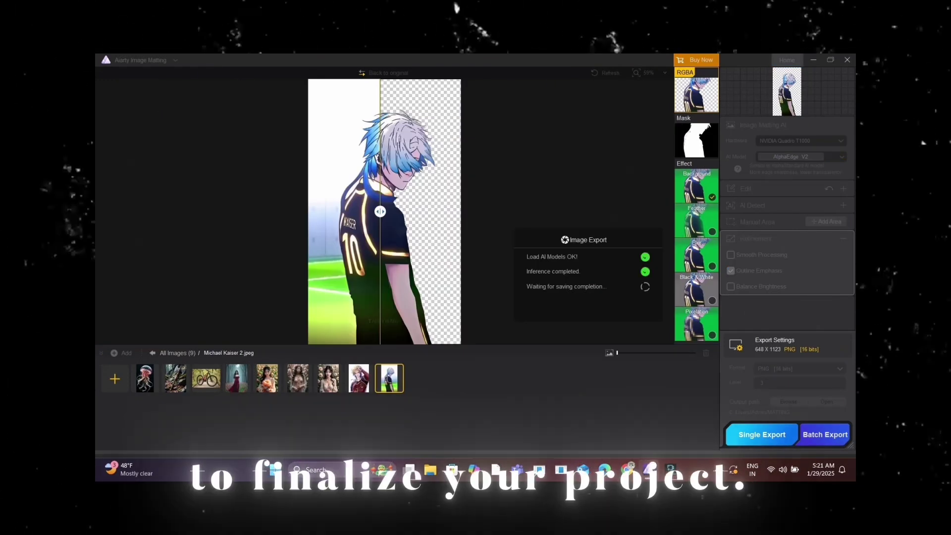